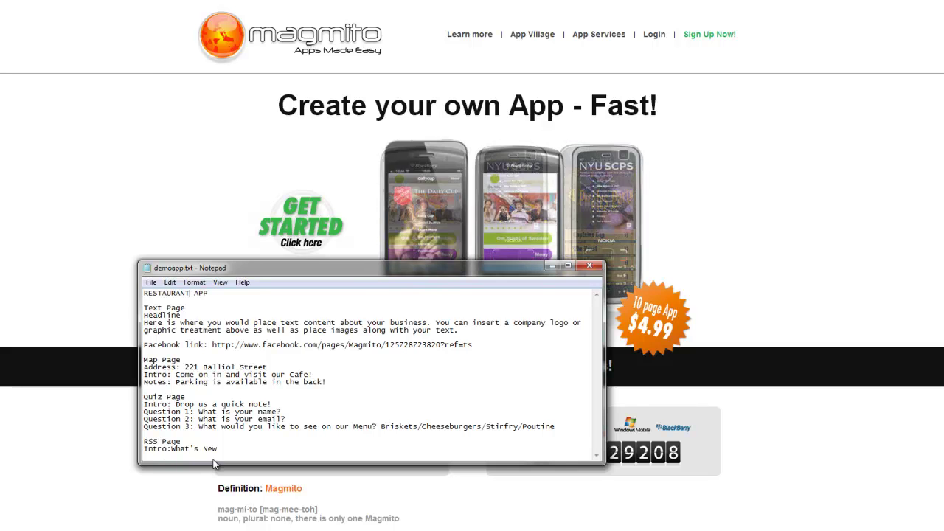
Switch from the restaurant app outline in Notepad to the Restaurant gallery images folder.
key("alt+Tab")
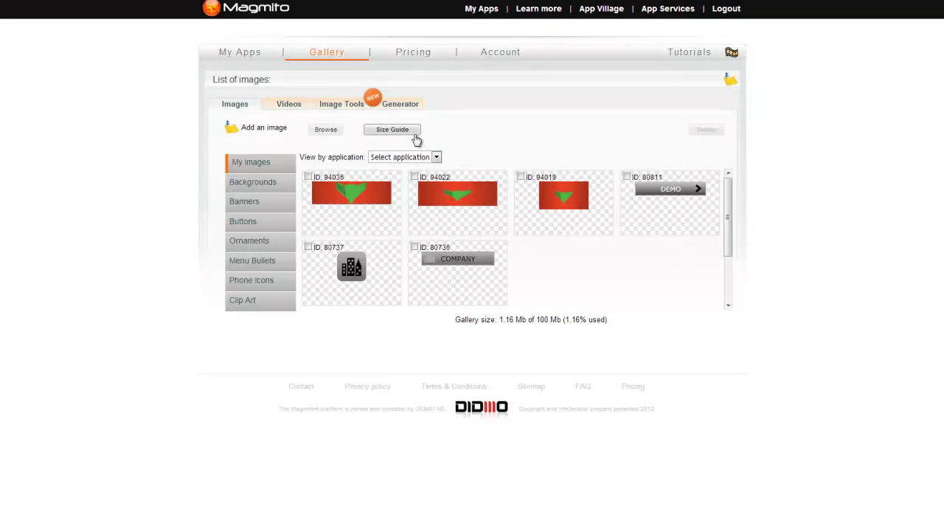
Upload gallery_img58844.png, the RESTAURANT banner, to My images in the gallery.
left_click(329, 129)
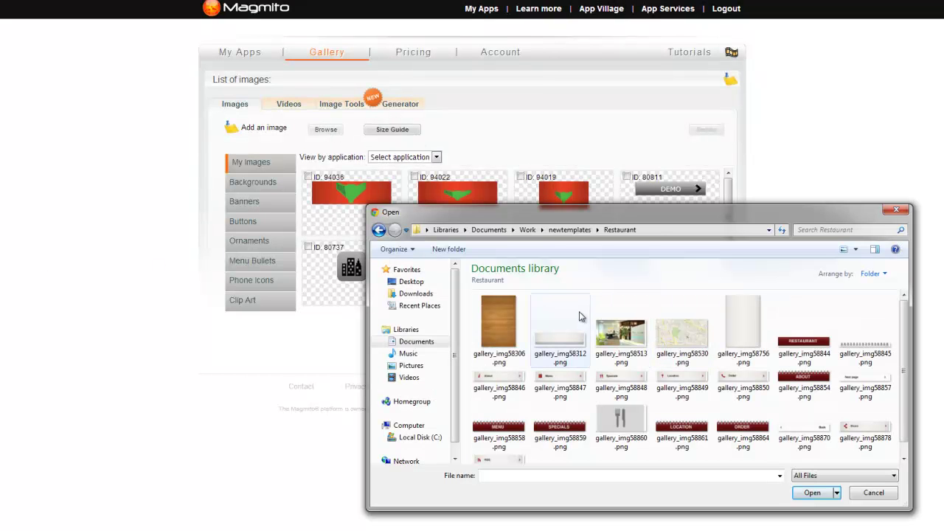
double_click(803, 343)
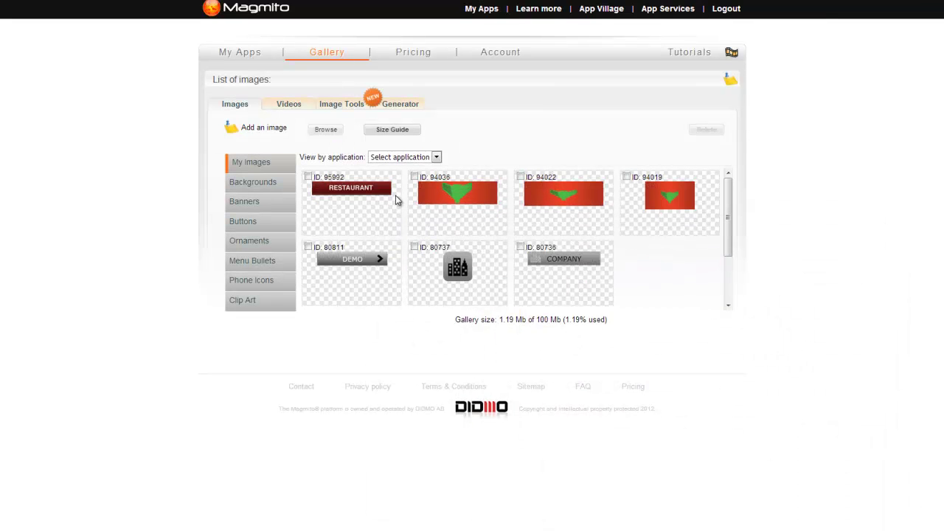
In Image Tools, crop the office photo to its central part as a header strip.
left_click(351, 108)
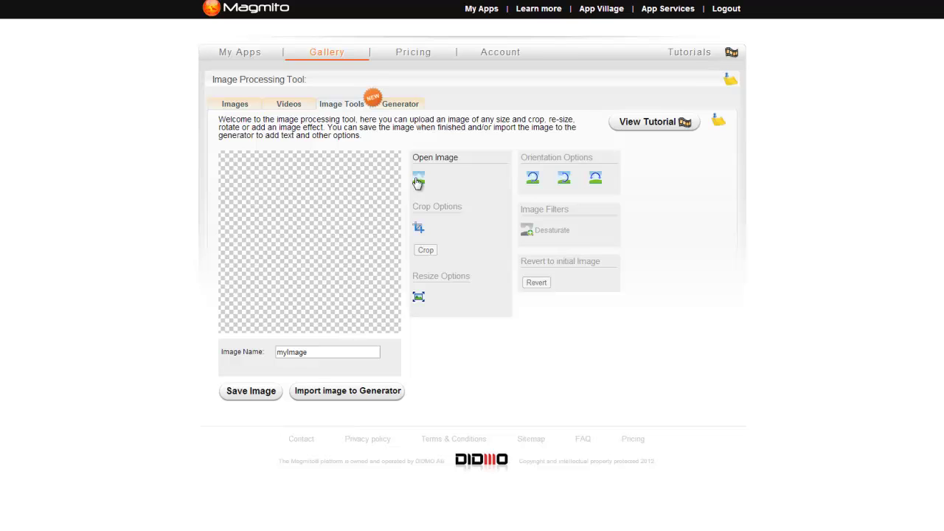
left_click(418, 183)
left_click(325, 129)
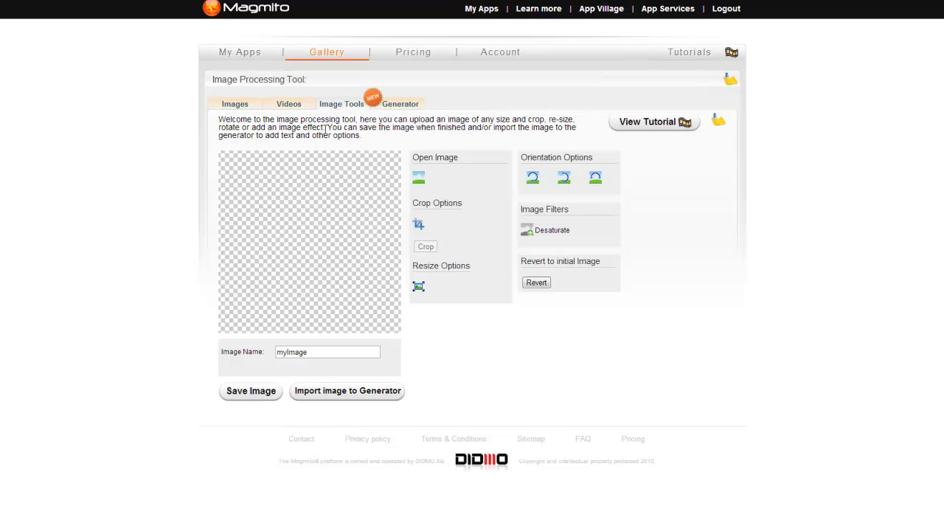
left_click(421, 231)
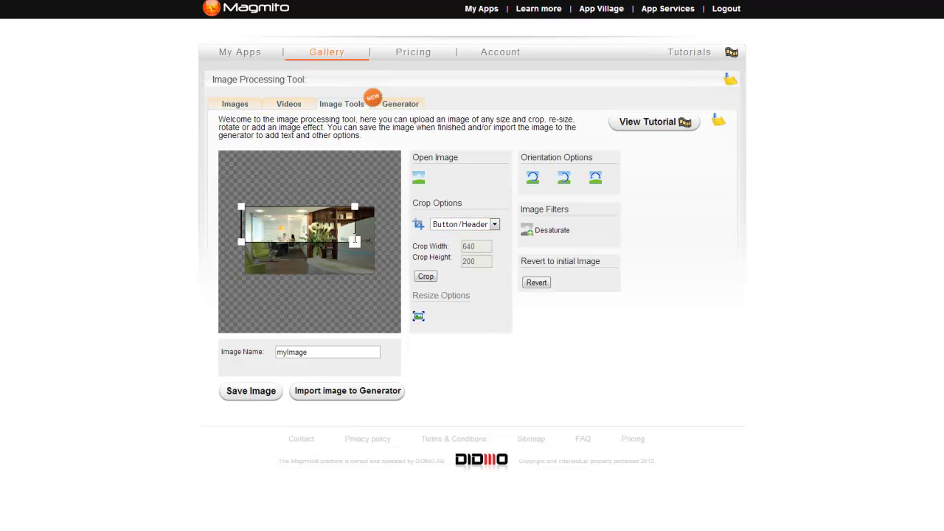
left_click_drag(375, 247, 341, 232)
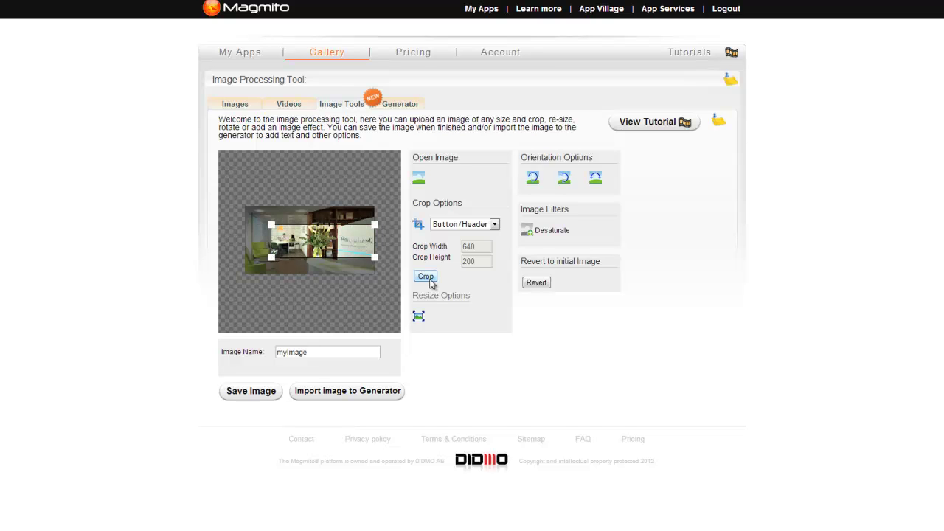
left_click(426, 276)
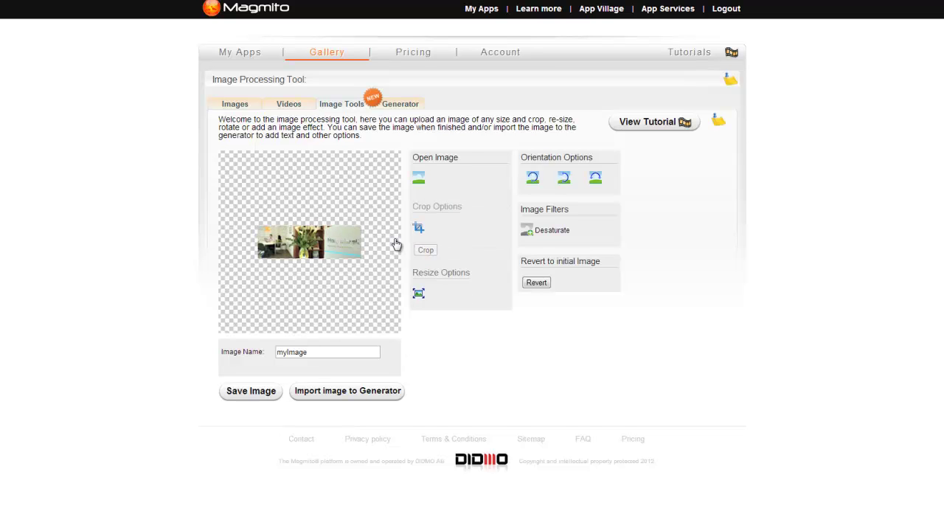
Load the cropped image into the Generator and set its overlay text to DEMO.
left_click(405, 107)
left_click(655, 268)
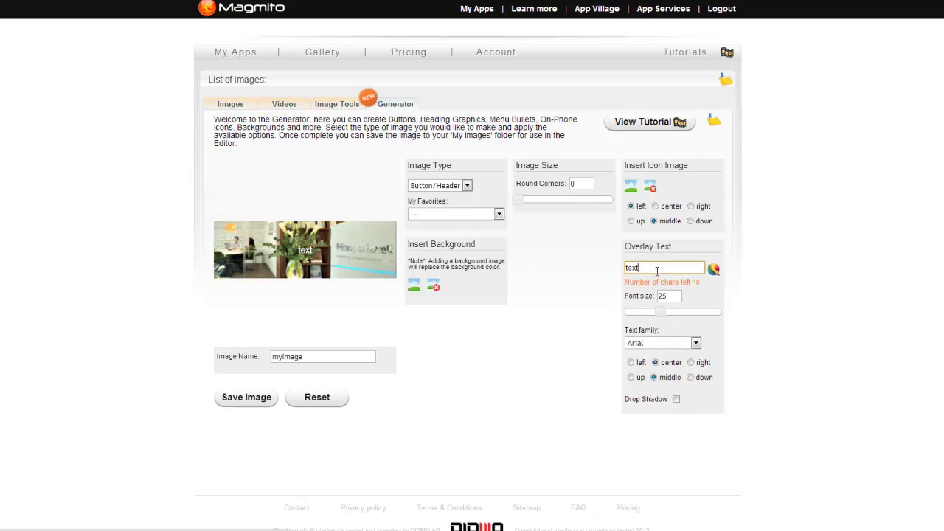
key("ctrl+a")
type("D")
type("EMO")
left_click(633, 190)
Scroll through the Pirates Party template preview until its title page shows Captains Logbook.
left_click(632, 191)
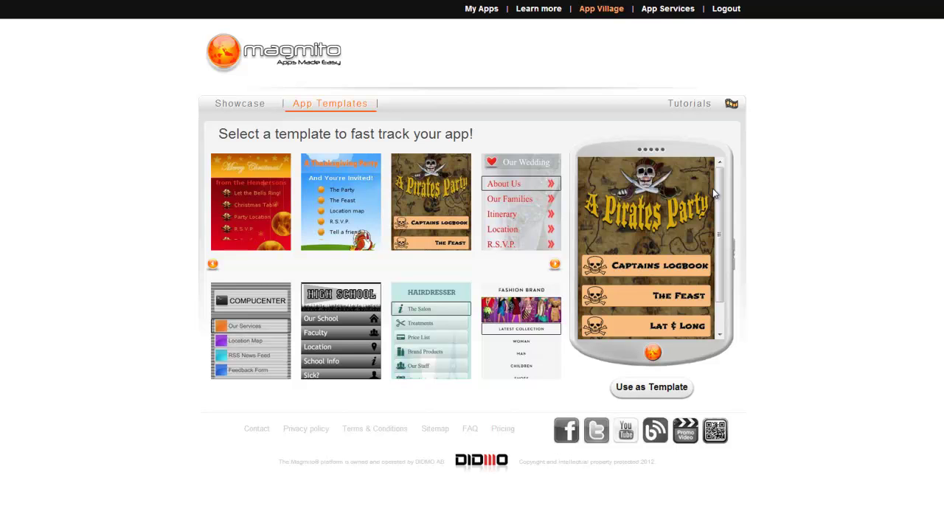
scroll(712, 188, "down", 2)
scroll(704, 170, "up", 2)
scroll(711, 279, "down", 1)
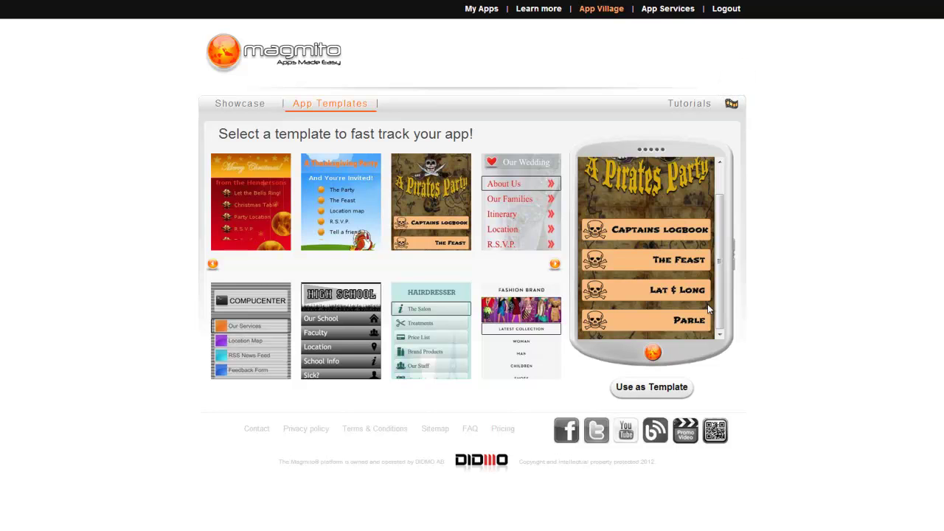
scroll(708, 304, "up", 2)
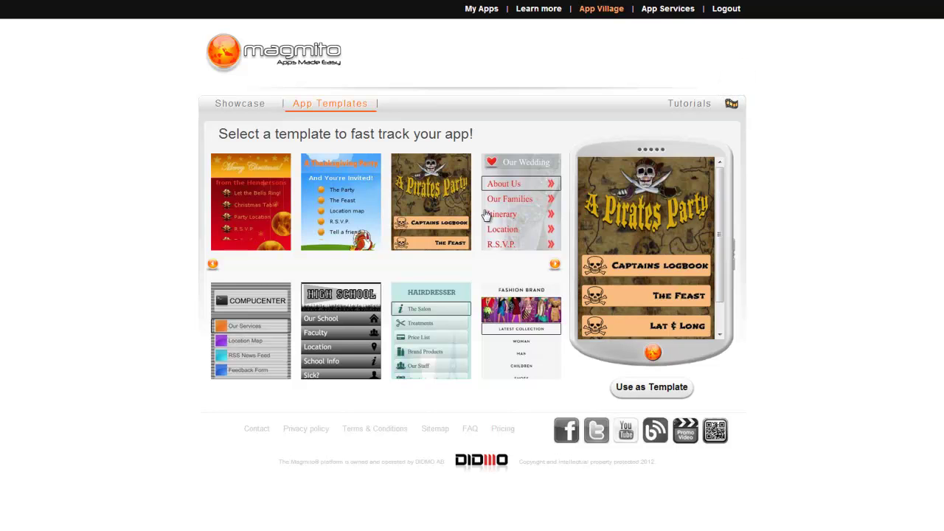
Browse the first showcase app's About page, then preview the High School template.
left_click(245, 108)
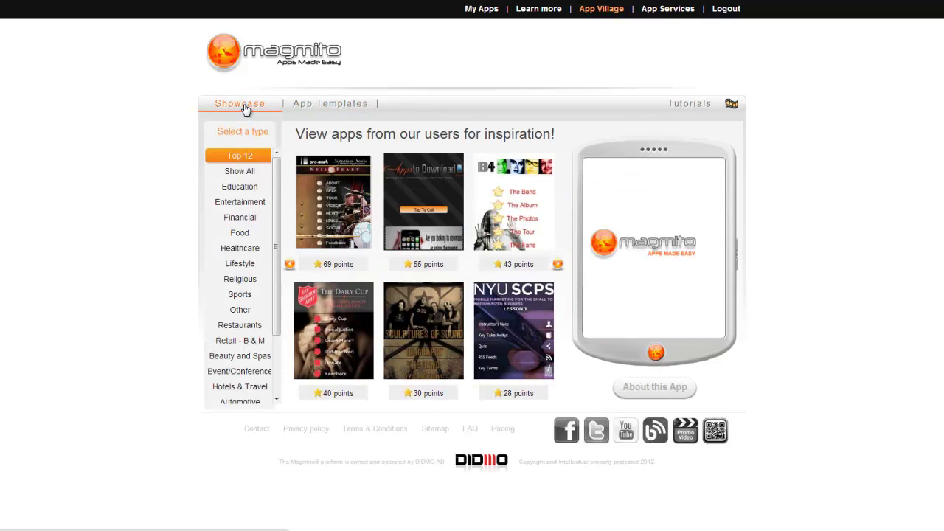
left_click(332, 209)
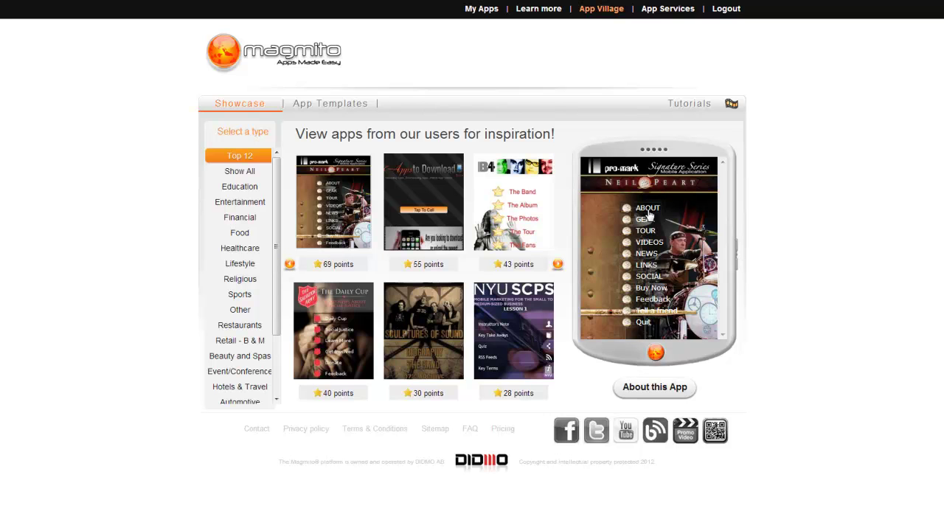
left_click(648, 210)
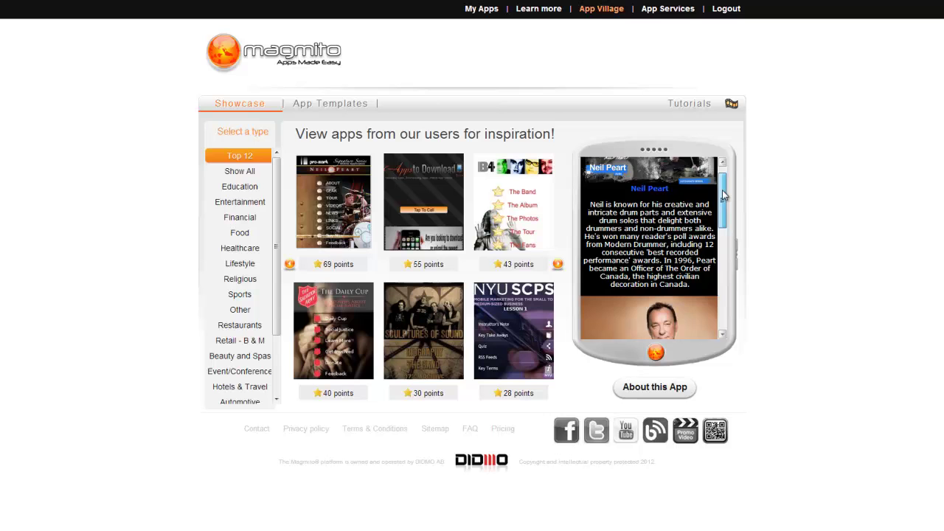
left_click_drag(724, 194, 723, 324)
left_click(322, 107)
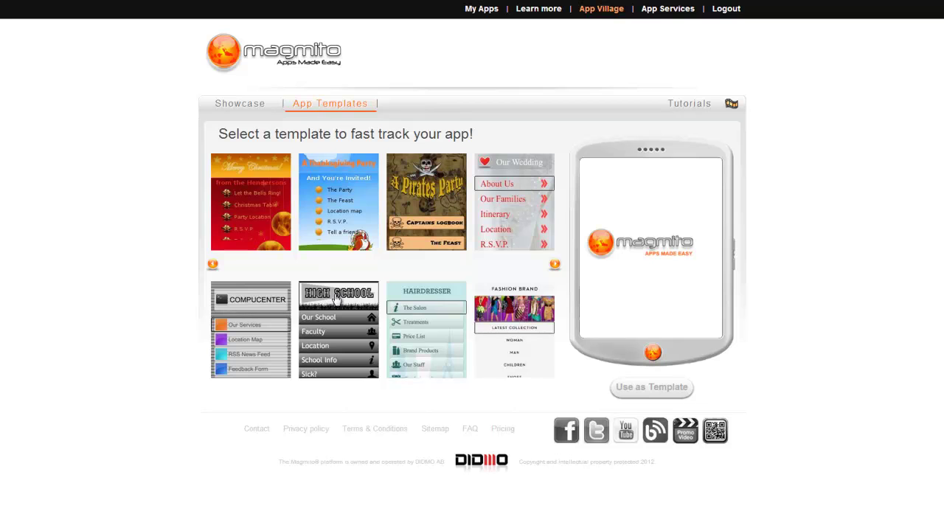
left_click(337, 296)
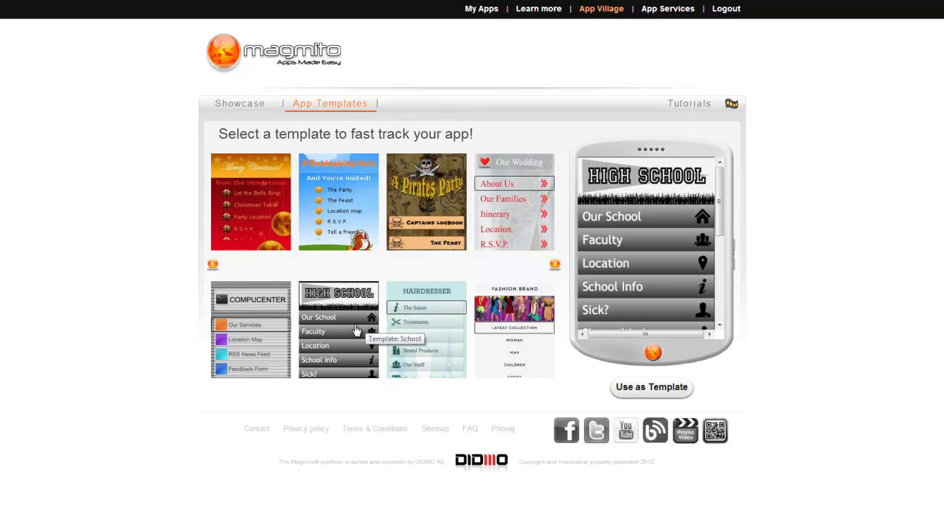
Create a High School template copy and inspect its Our School page text and page types.
left_click(637, 392)
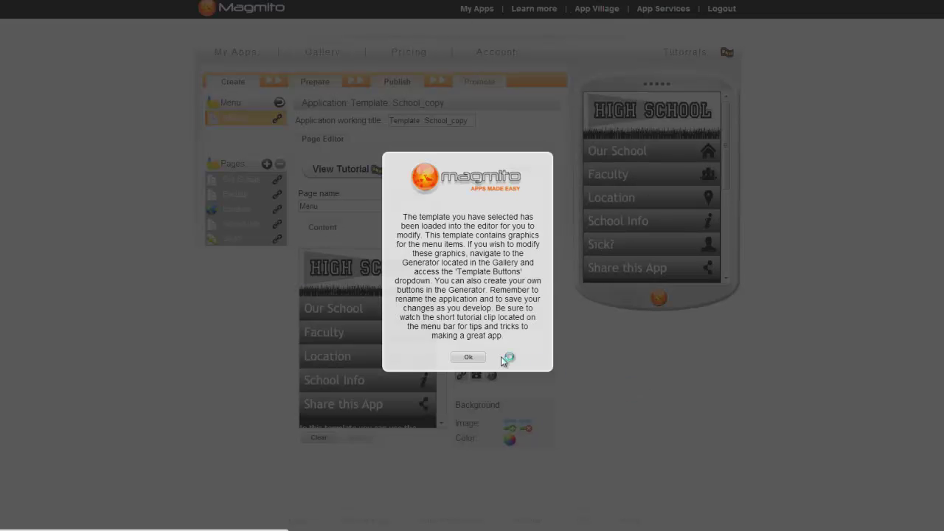
left_click(469, 357)
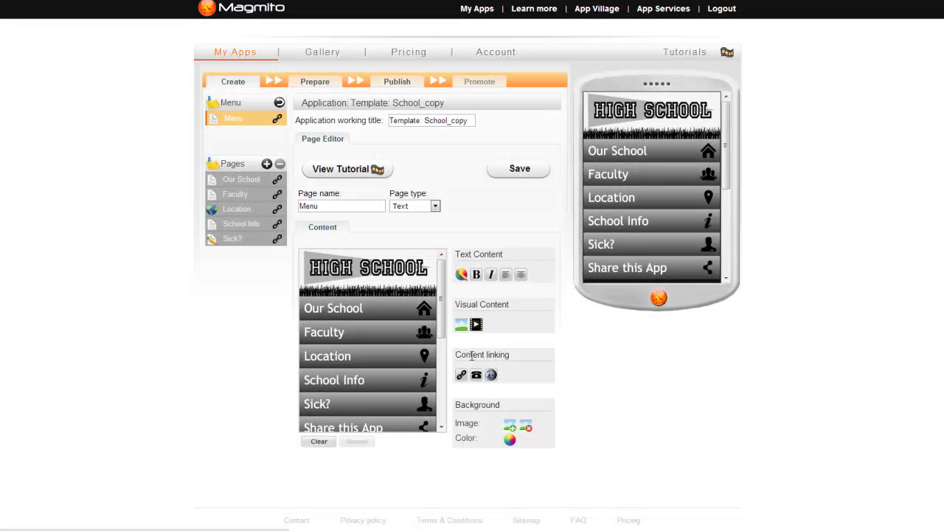
left_click(250, 182)
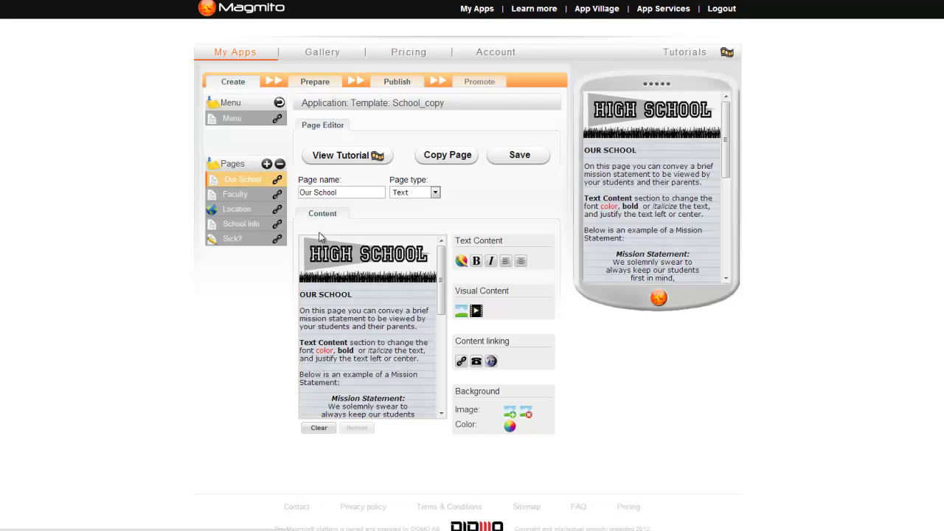
left_click_drag(419, 328, 307, 309)
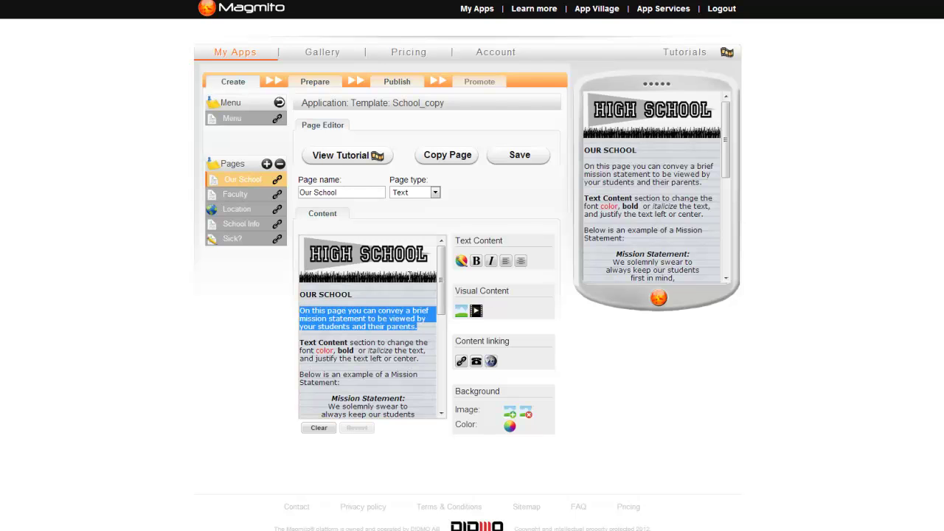
left_click_drag(440, 296, 441, 385)
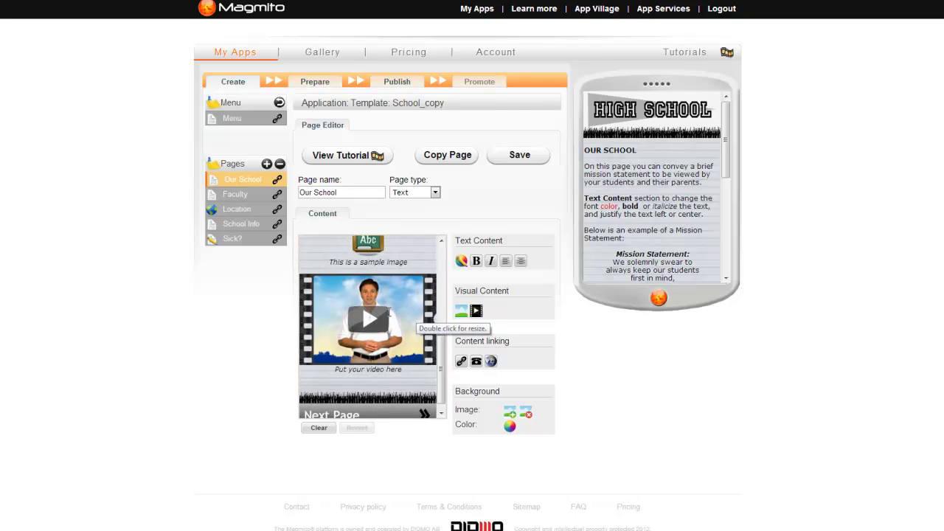
left_click(435, 192)
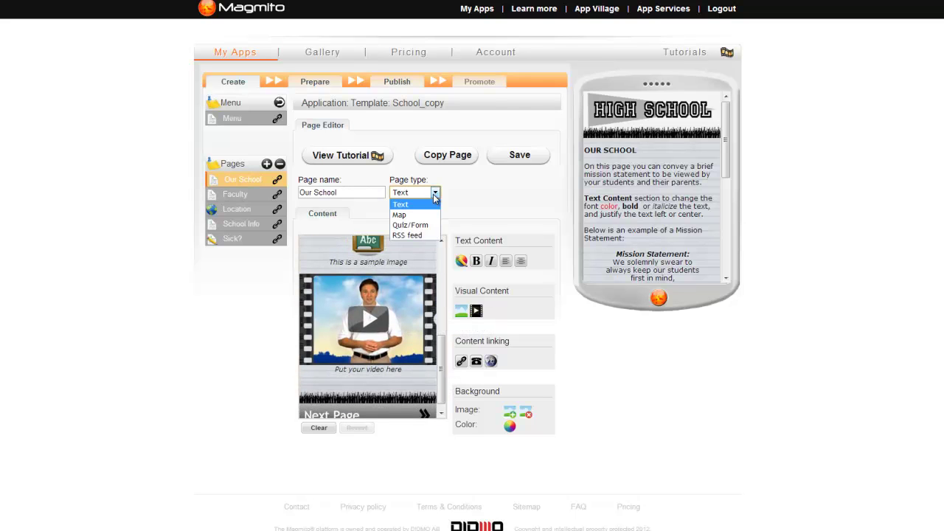
left_click(466, 218)
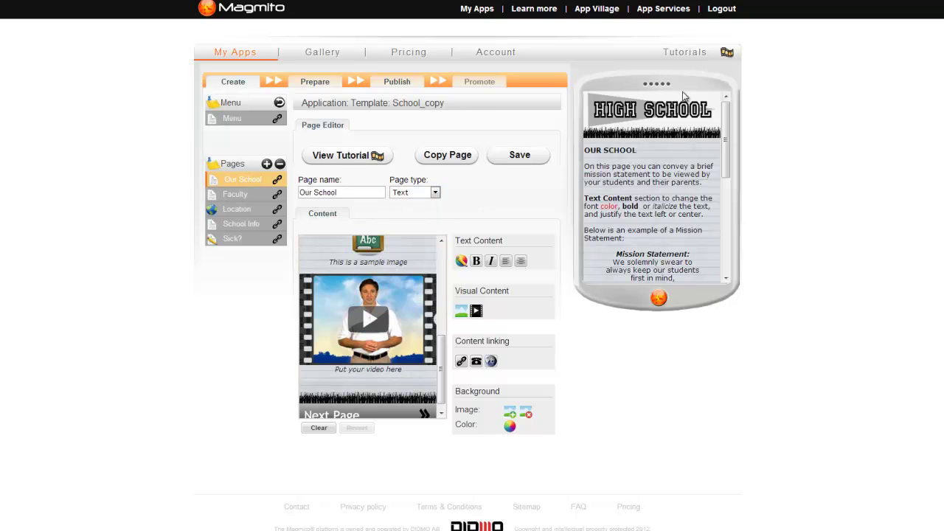
Watch The Generator and Menu Pages tutorial videos in the Tutorials archive.
left_click(712, 58)
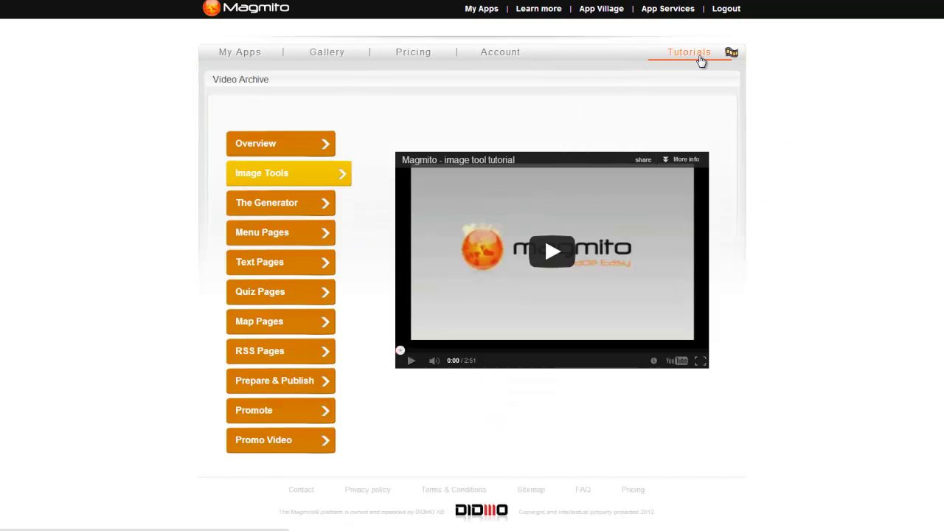
left_click(308, 209)
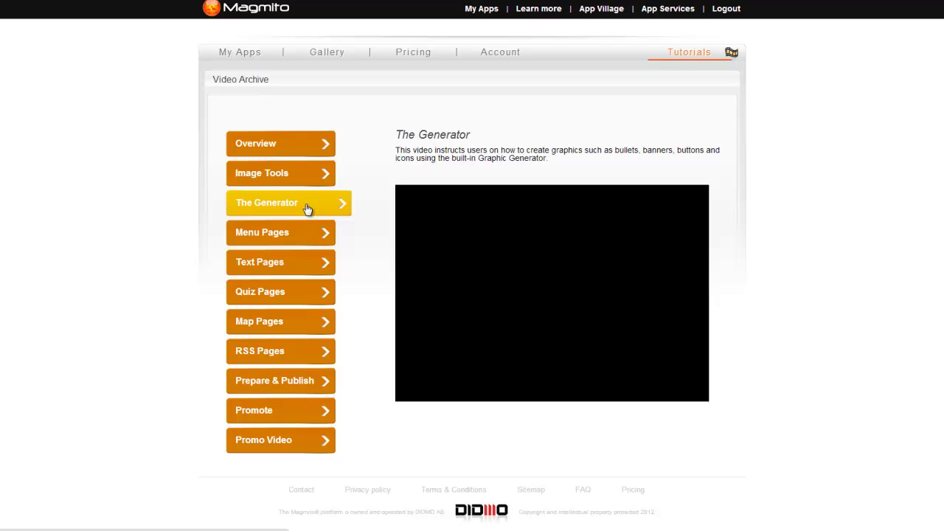
left_click(308, 234)
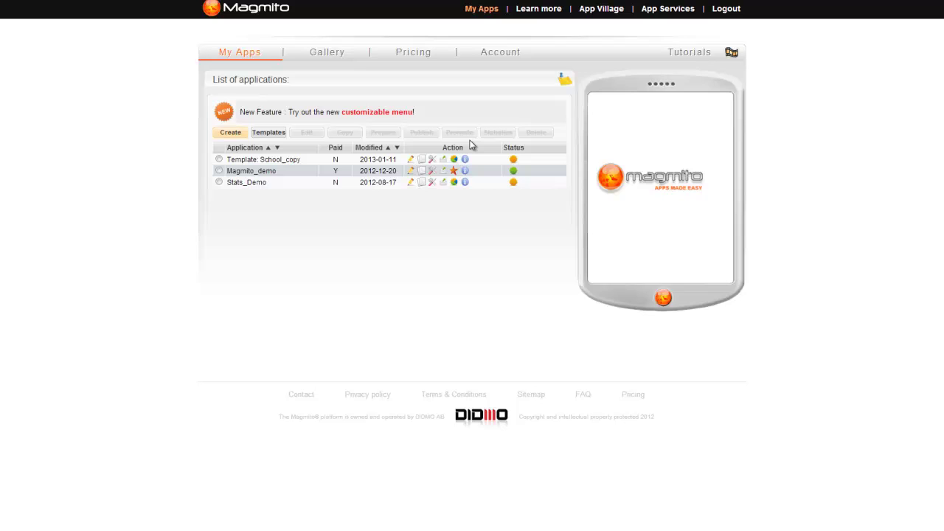
Check the School_copy app details, then open Stats_Demo's quiz statistics with its pie chart.
left_click(220, 159)
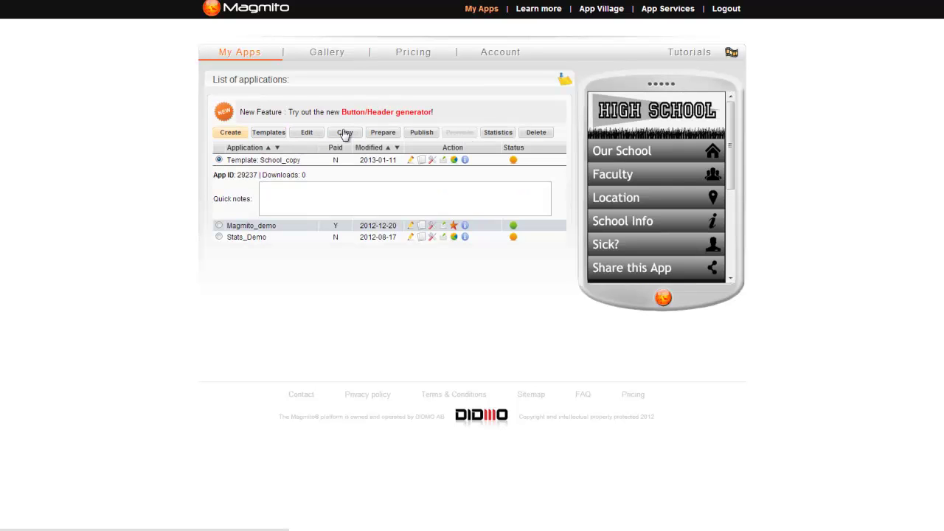
left_click(336, 237)
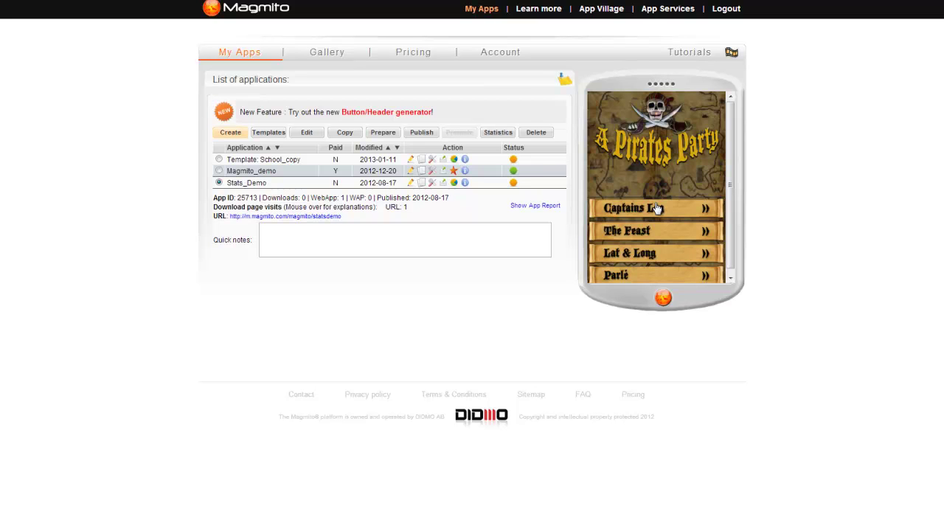
left_click(453, 182)
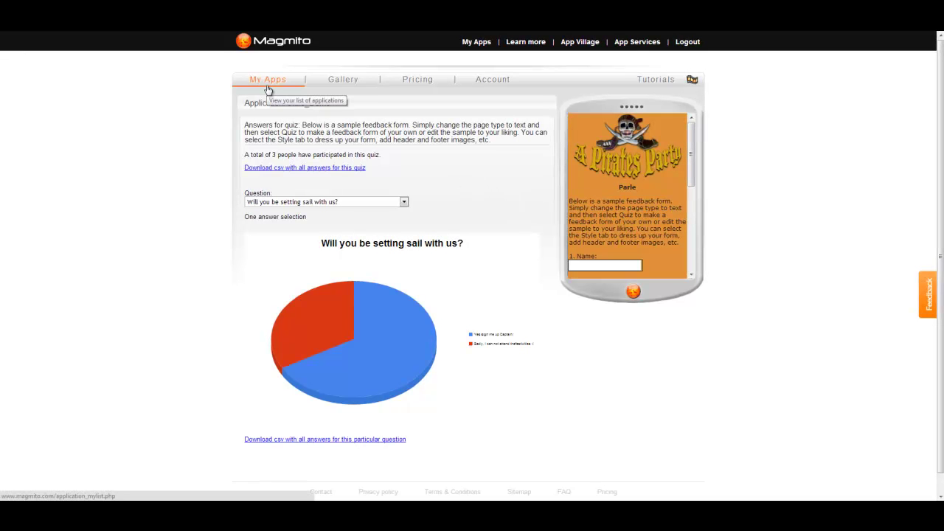
Return to My Apps, then open the LiveChat window and minimise it.
left_click(268, 88)
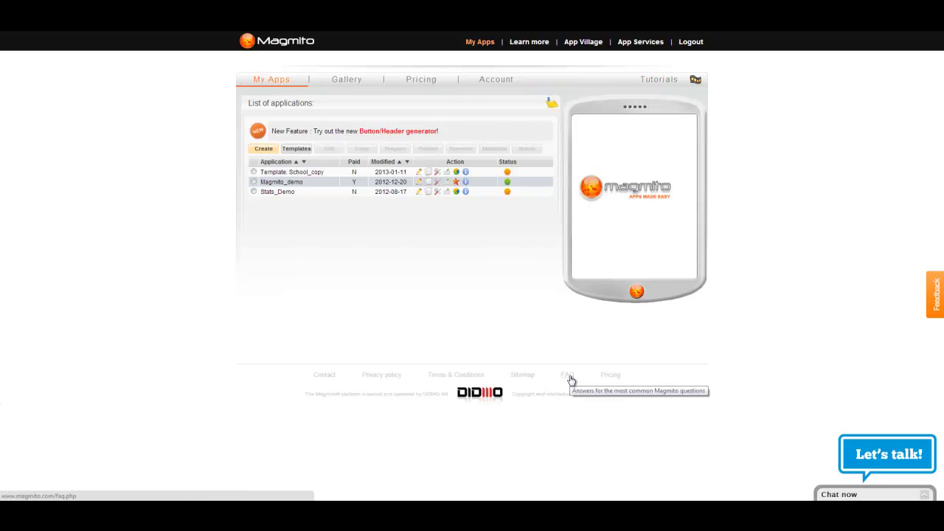
left_click(894, 495)
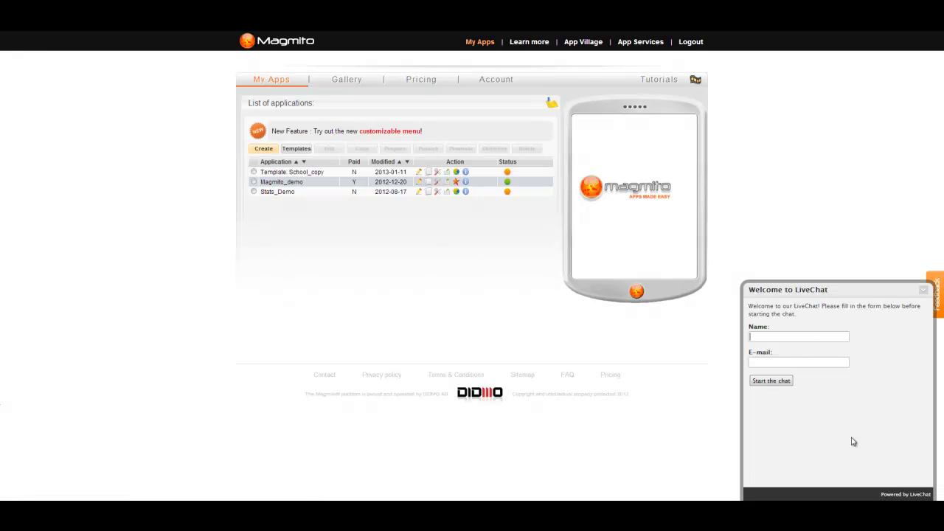
left_click(921, 291)
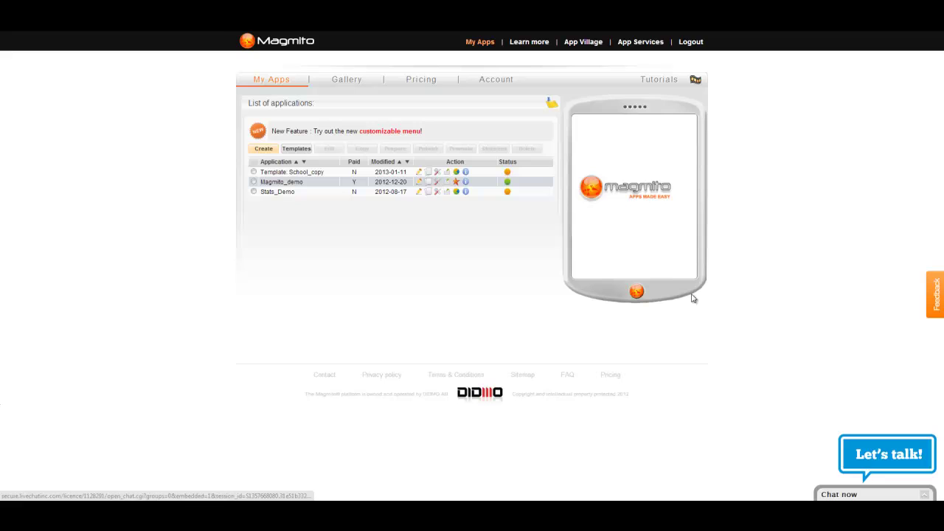